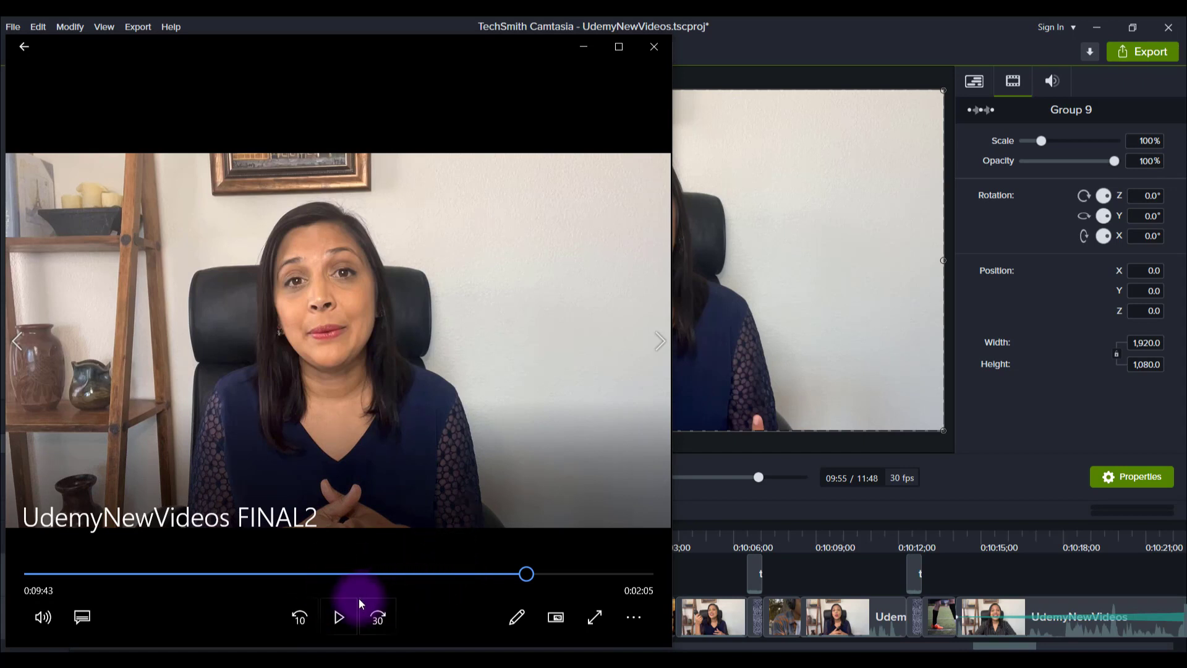
# Play the exported UdemyNewVideos FINAL2 video from 0:09:43, pause it after the channel-changing sequence and minimize the player.
pyautogui.click(331, 621)
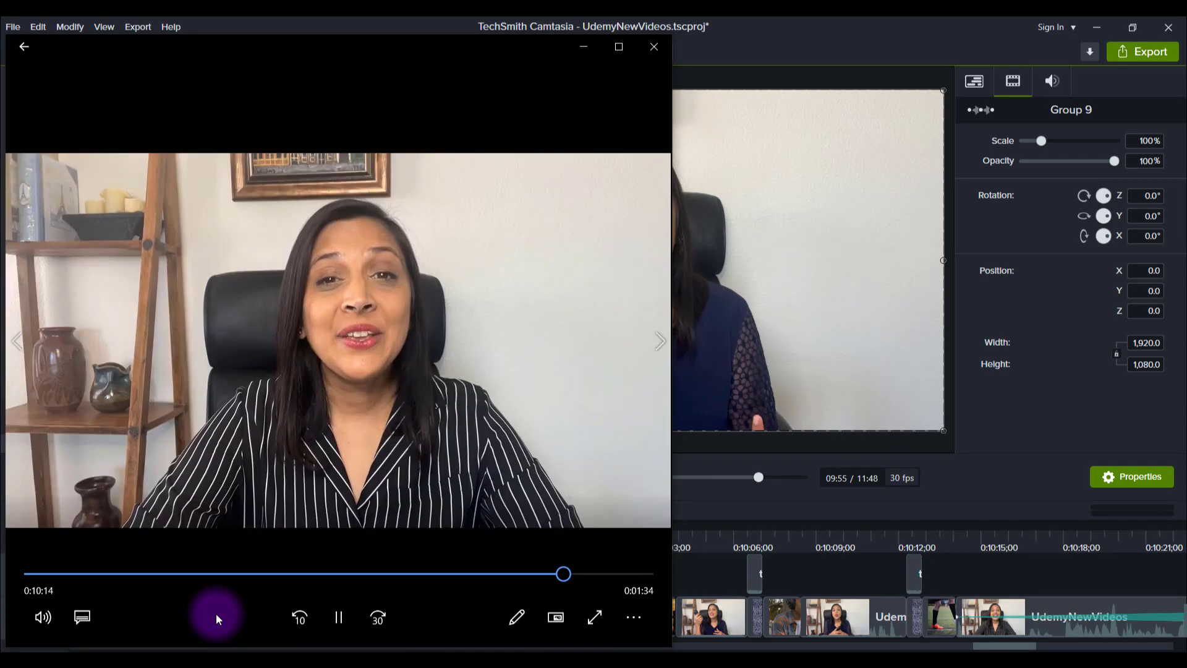
pyautogui.click(338, 617)
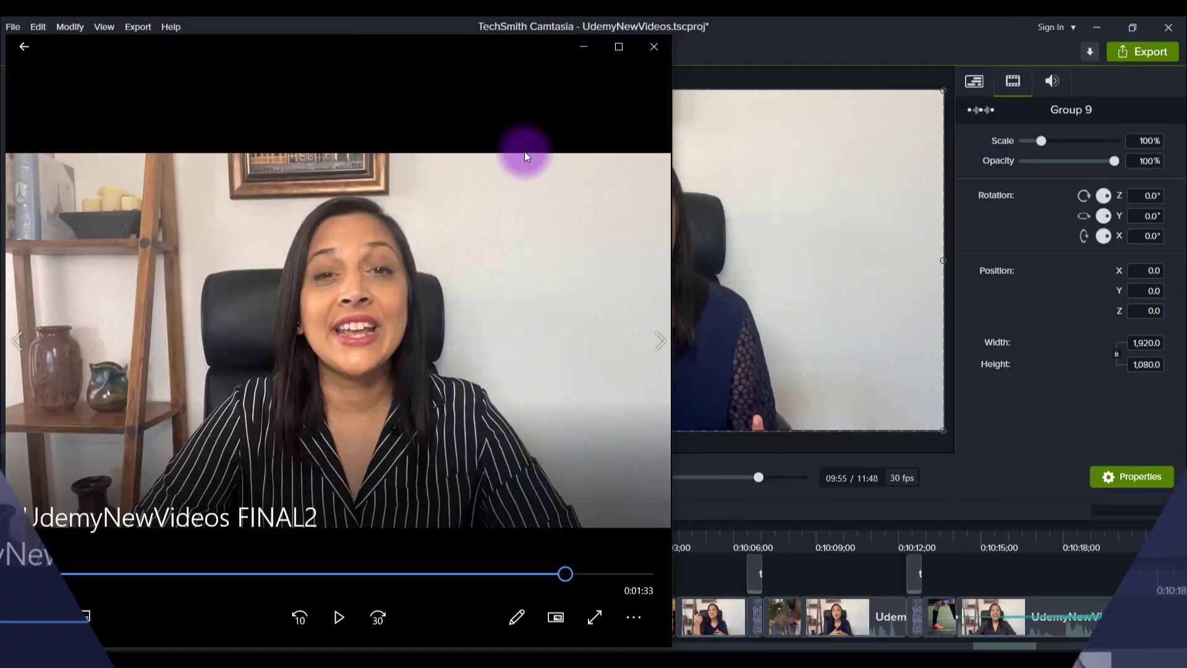
pyautogui.click(579, 46)
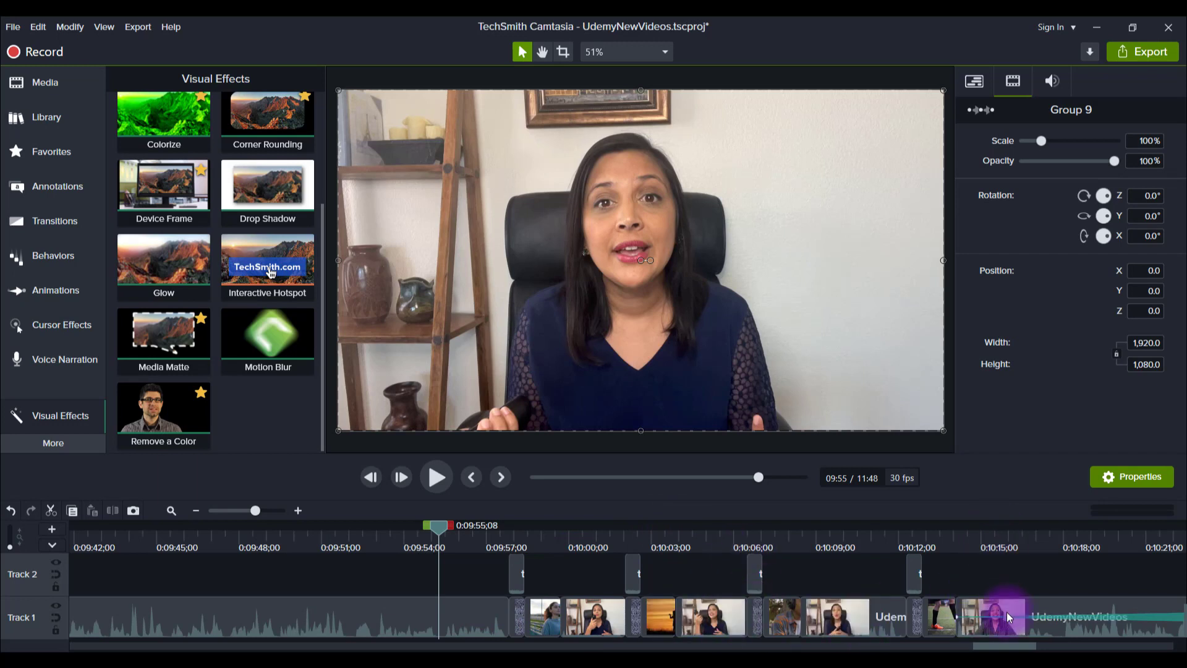
# Inspect each UdemyNewVideos talking clip on Track 1 between the static inserts, then clear the selection.
pyautogui.click(482, 621)
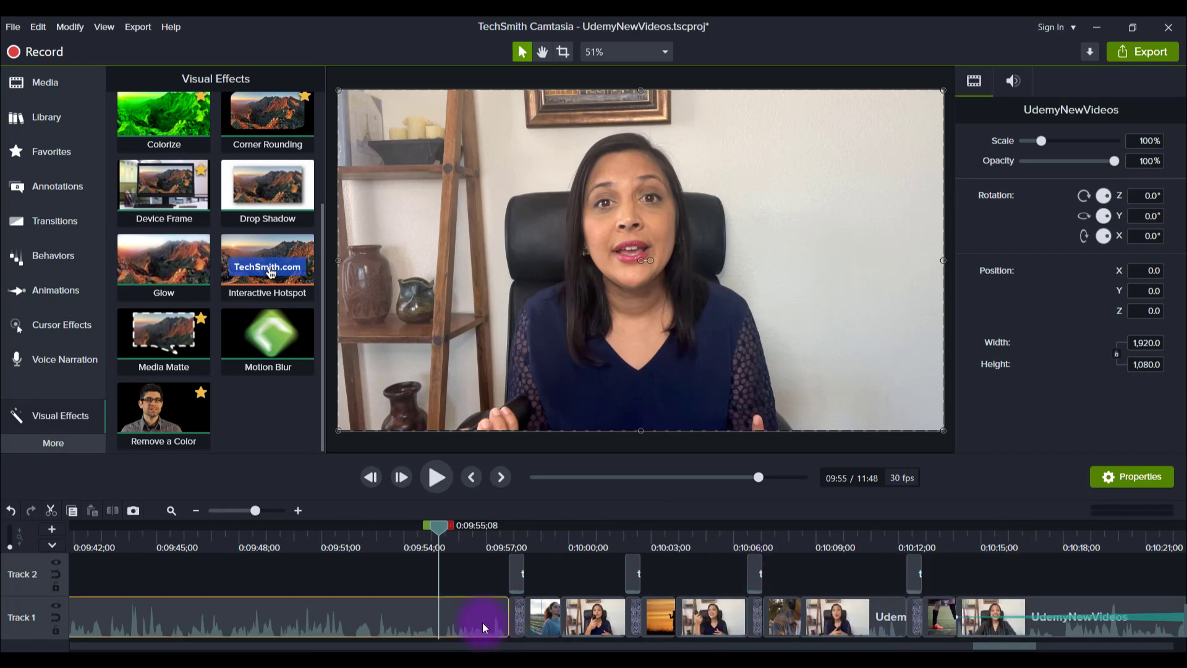
pyautogui.click(578, 607)
pyautogui.click(703, 612)
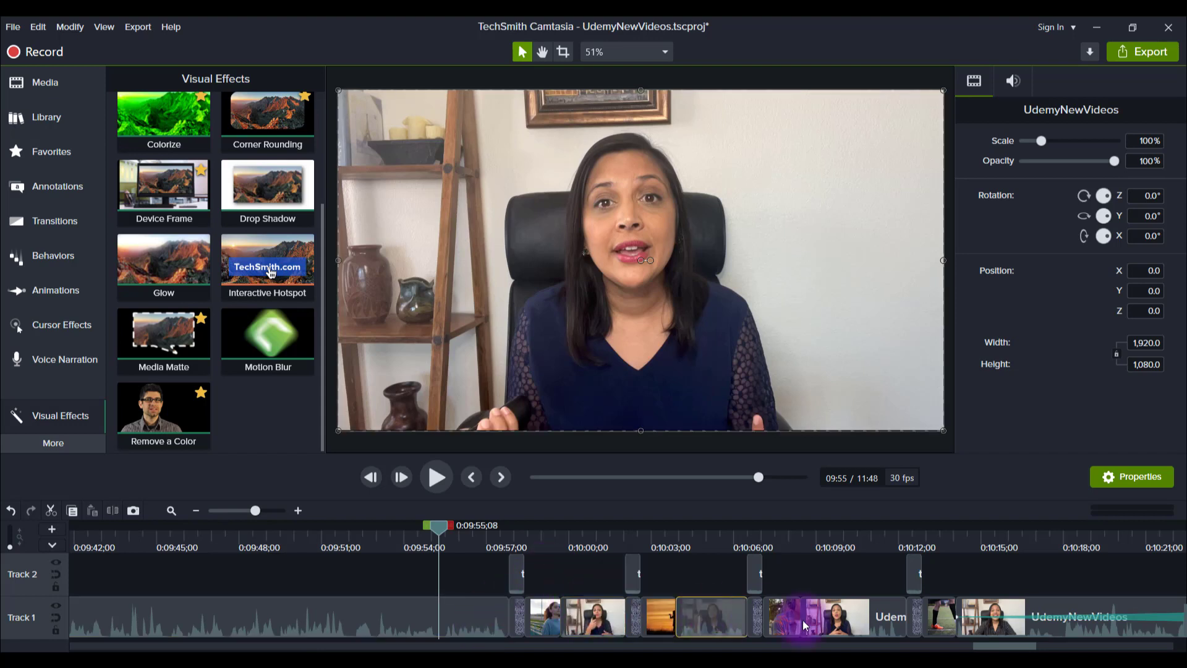
pyautogui.click(837, 614)
pyautogui.click(1002, 608)
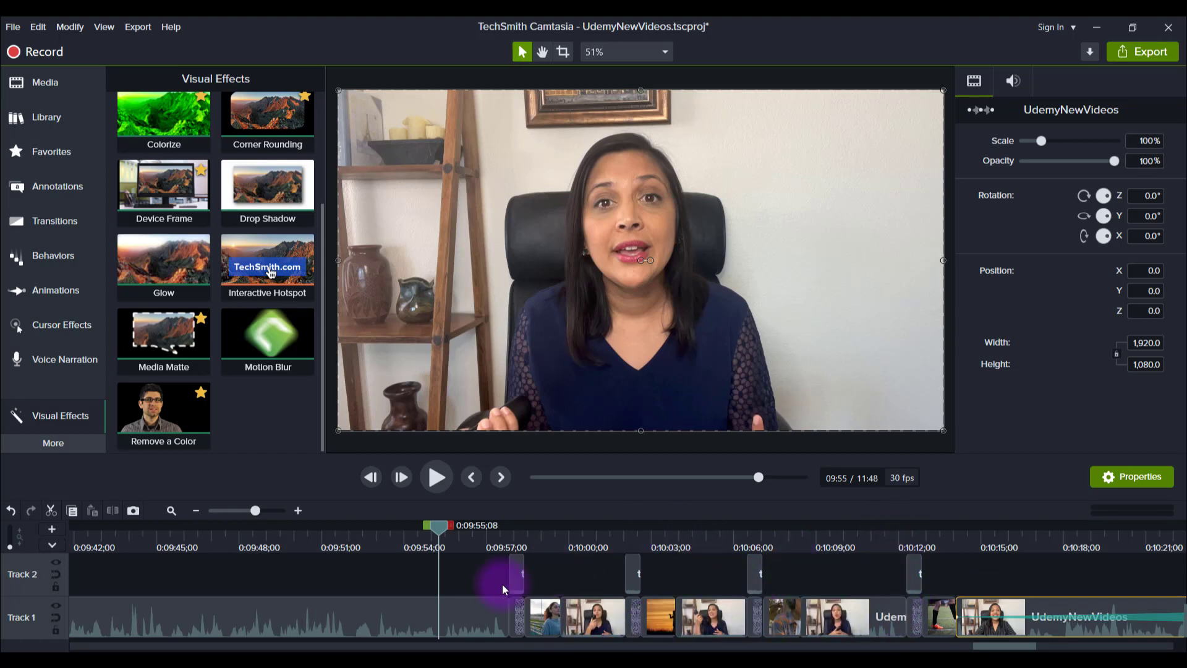
pyautogui.click(480, 573)
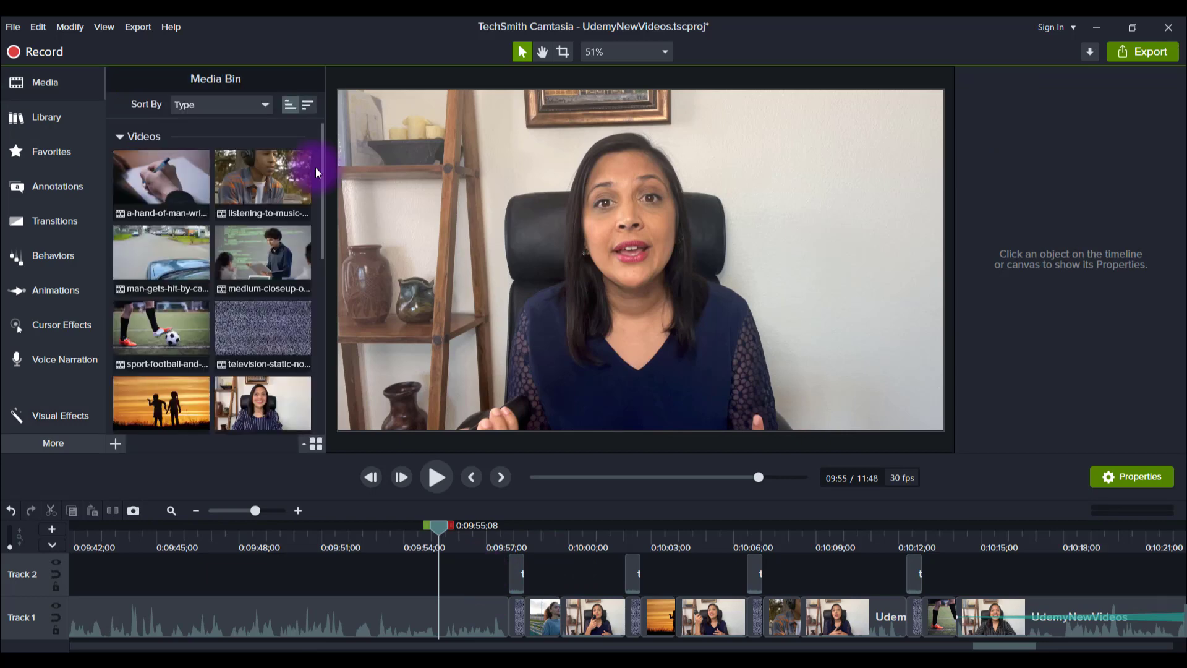
# Locate the television-static video in the Media Bin and its first use on the timeline at 0:09:57;28.
pyautogui.click(262, 334)
pyautogui.click(510, 541)
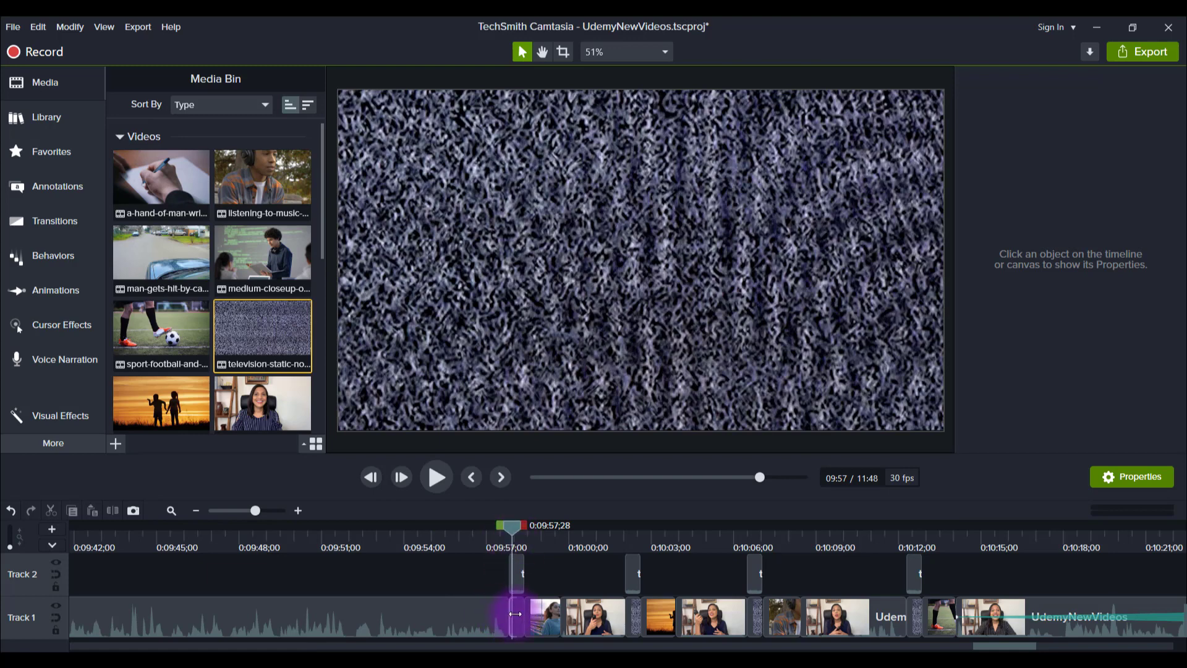
pyautogui.click(294, 515)
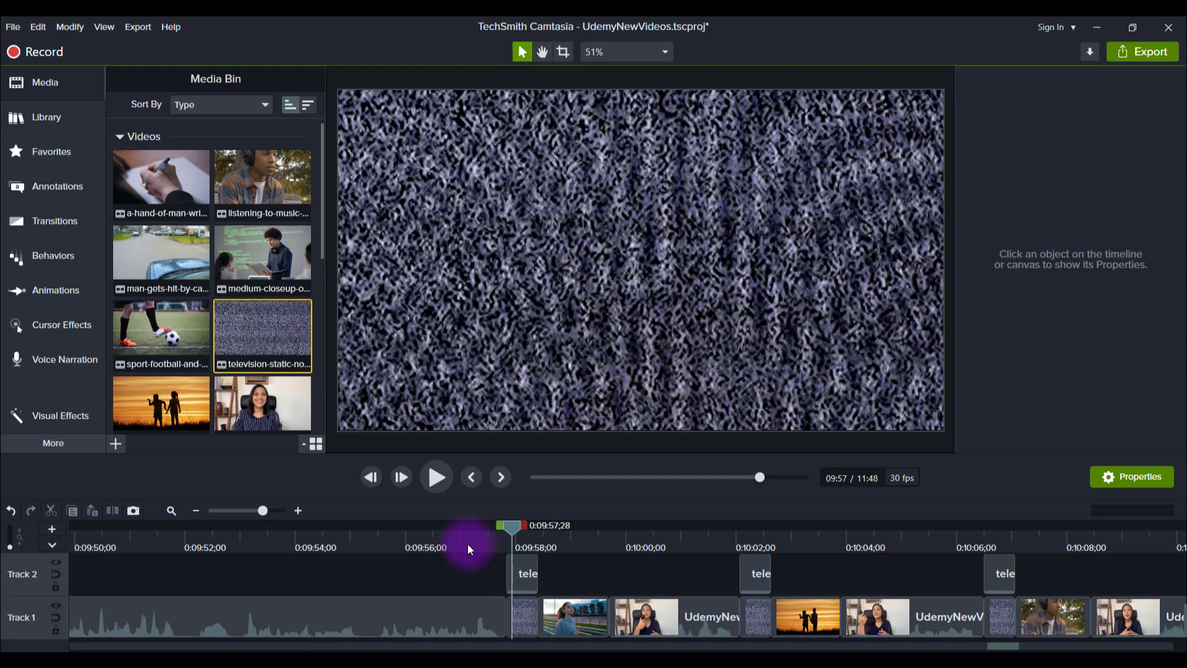
# Inspect the first television-static clip on Track 1 and the static sound above it on Track 2, playing them briefly.
pyautogui.click(518, 626)
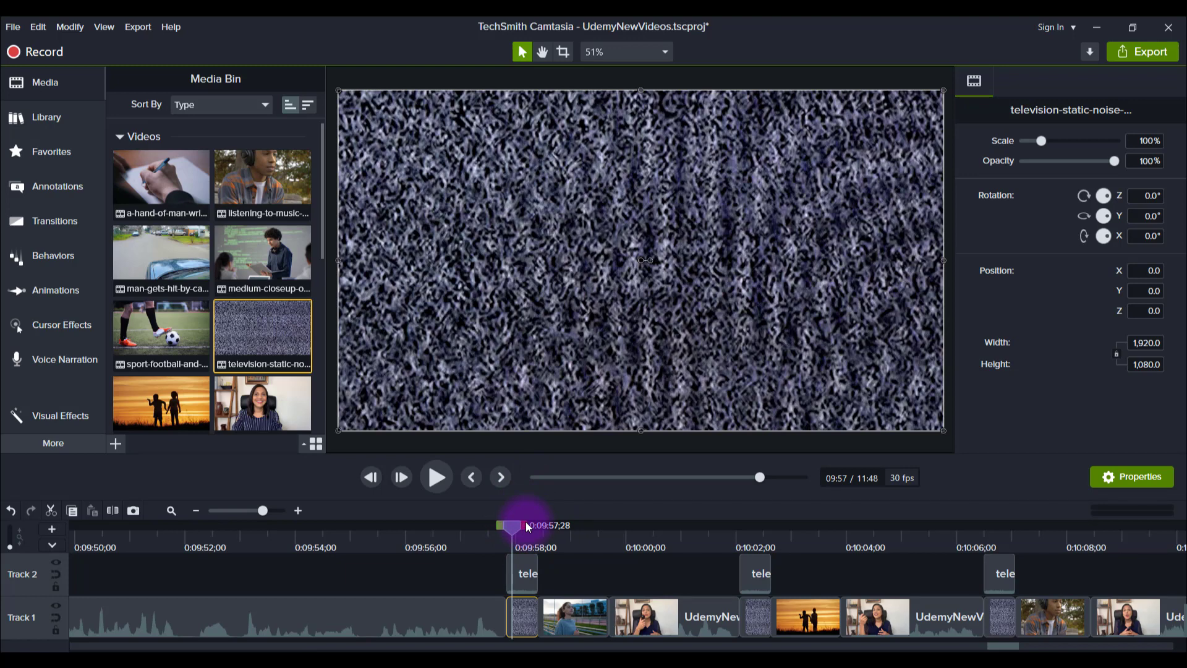
pyautogui.click(521, 575)
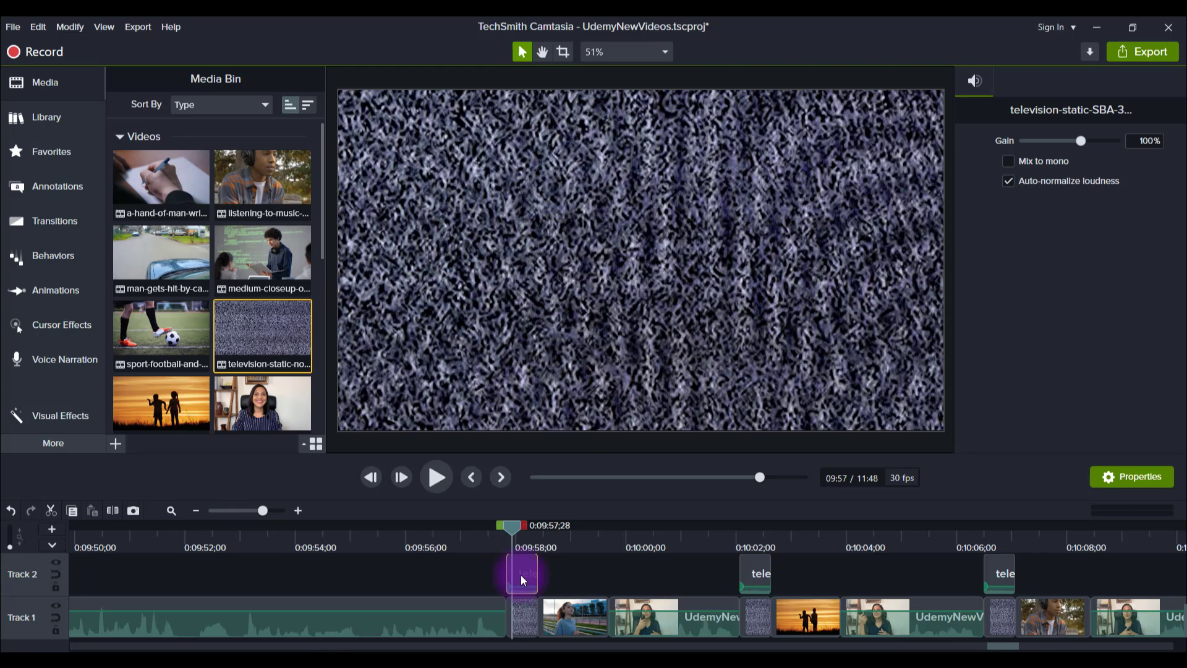
pyautogui.click(523, 611)
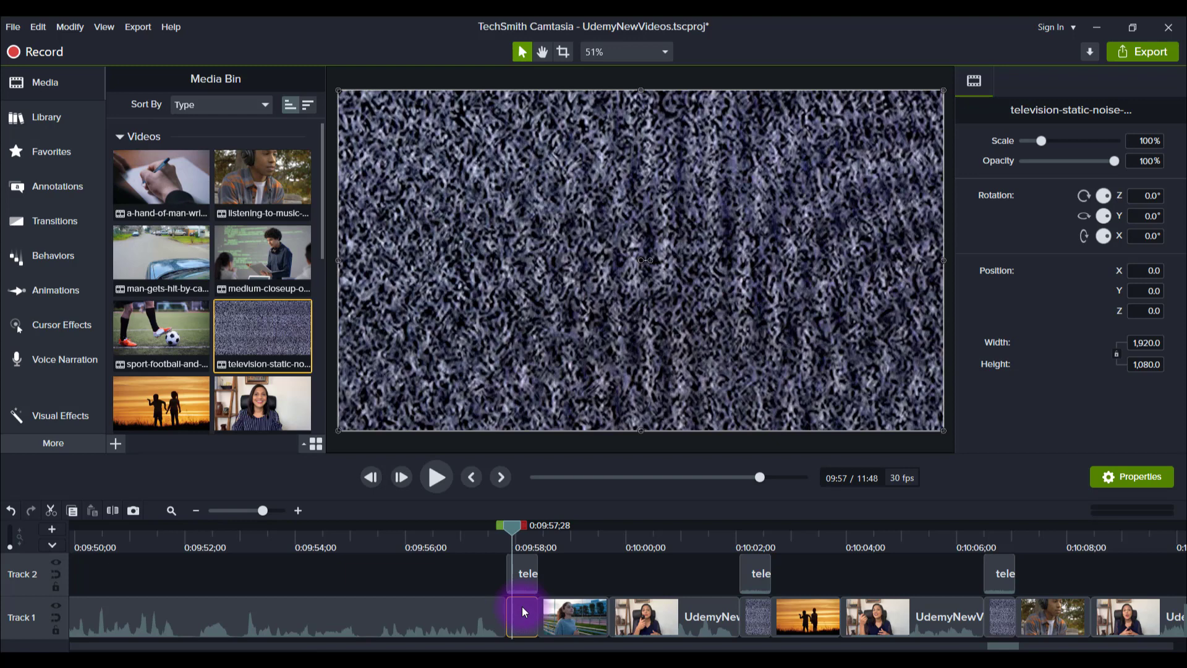
pyautogui.click(521, 572)
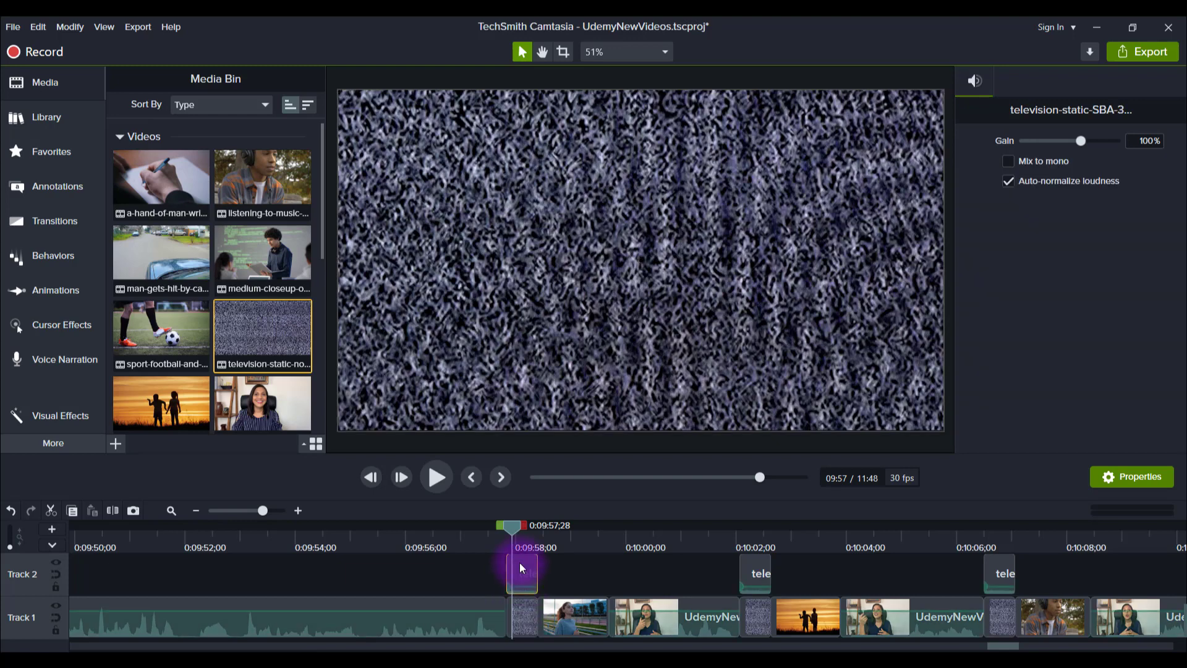
pyautogui.moveTo(514, 542)
pyautogui.mouseDown()
pyautogui.moveTo(525, 543)
pyautogui.moveTo(510, 546)
pyautogui.mouseUp()
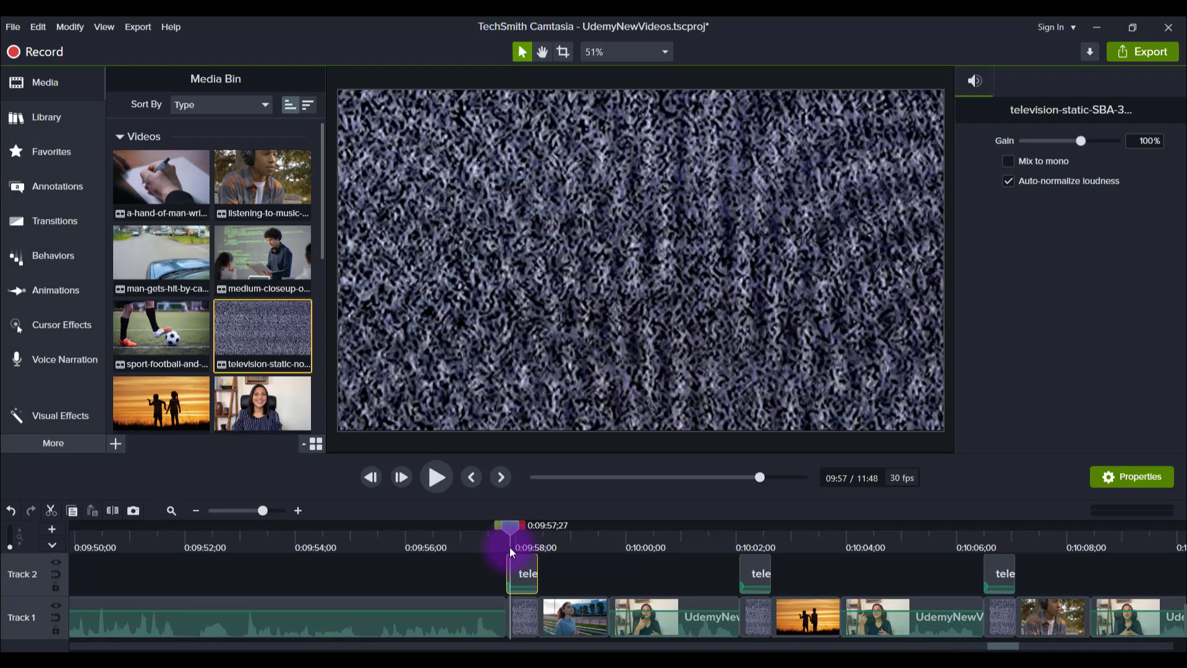
pyautogui.click(429, 478)
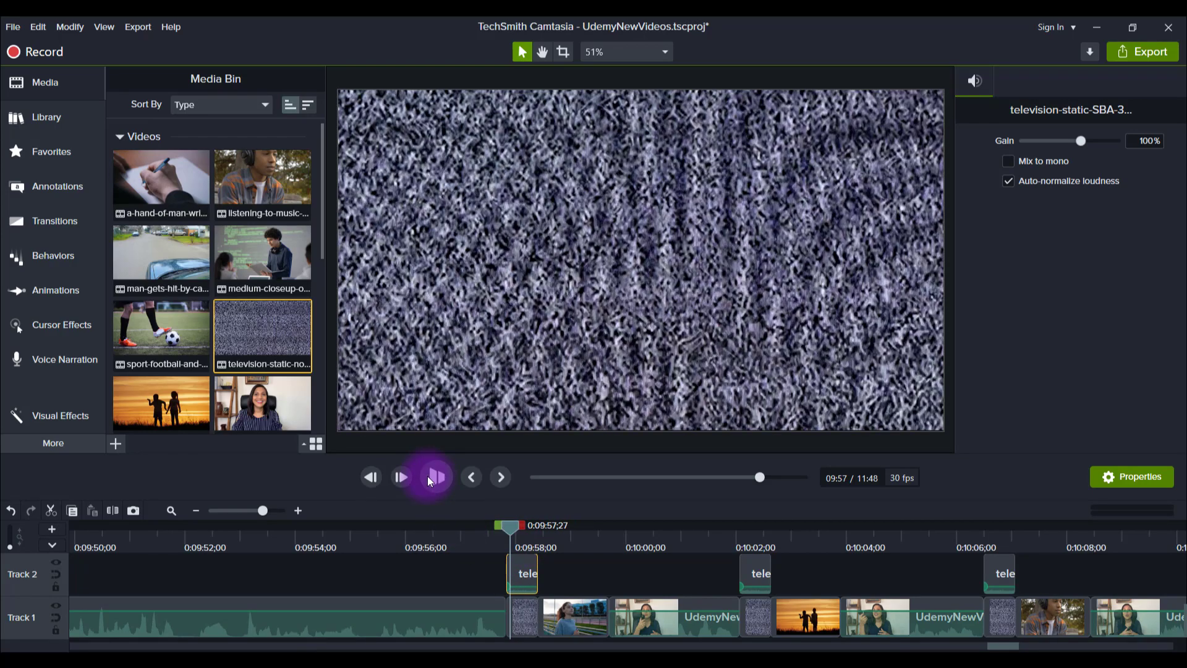
pyautogui.click(510, 523)
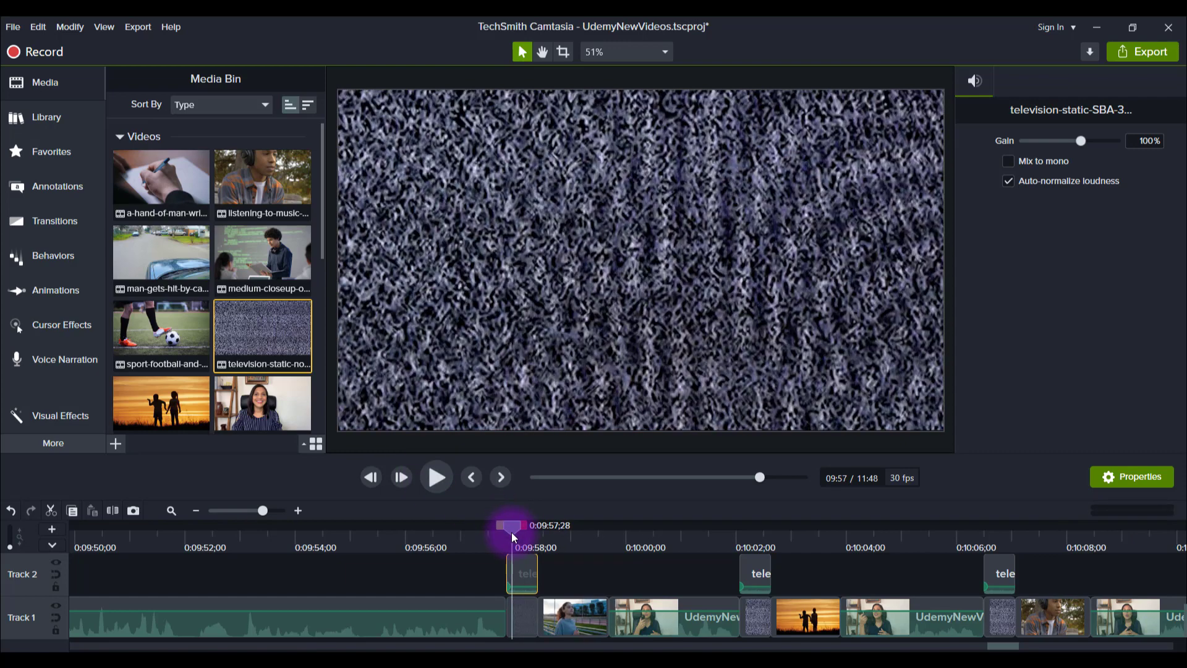
# Preview the running woman, sunset silhouette and headphone stock clips that follow the static inserts on Track 1.
pyautogui.moveTo(511, 531); pyautogui.dragTo(559, 543)
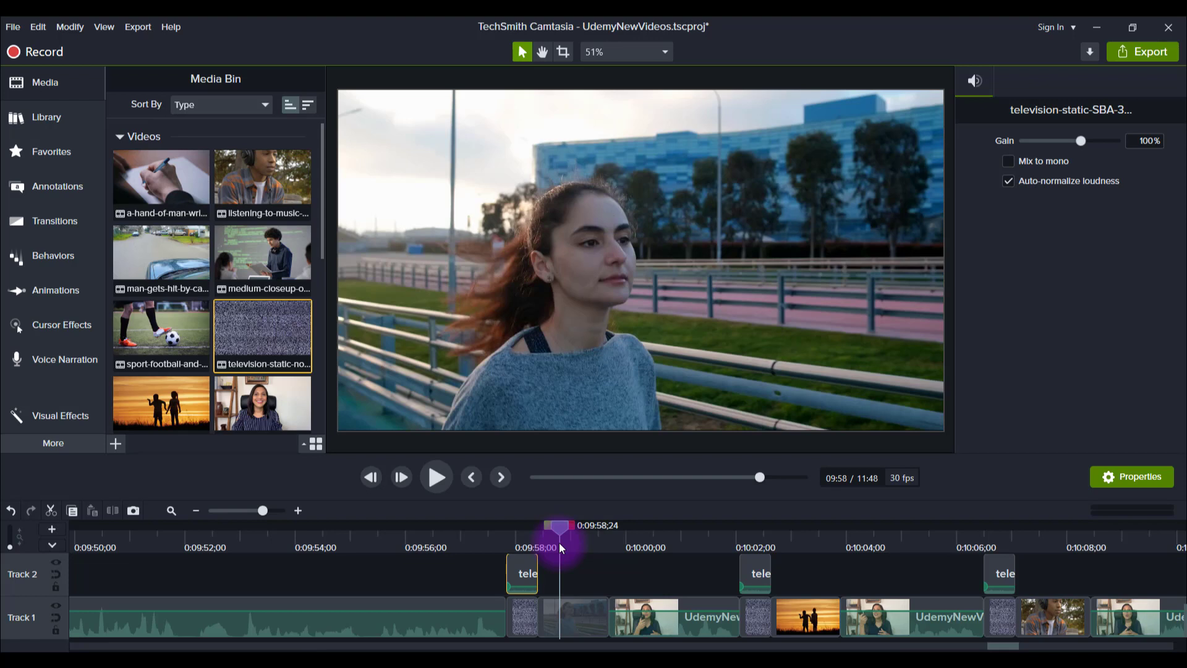
pyautogui.click(808, 533)
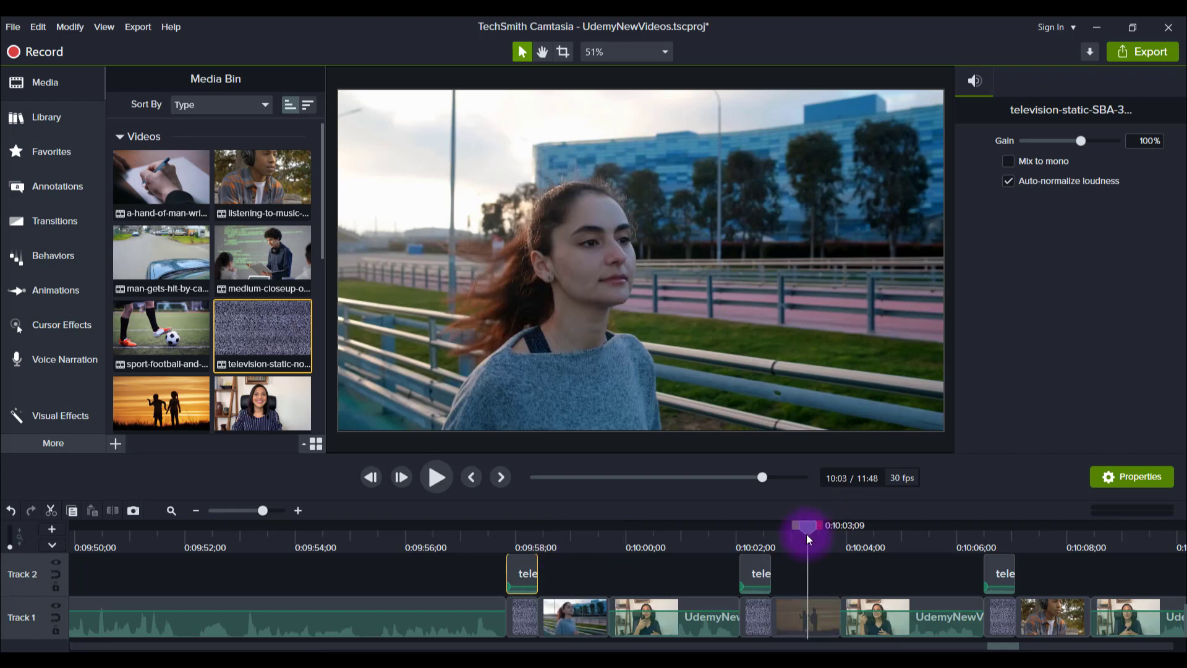
pyautogui.click(1044, 539)
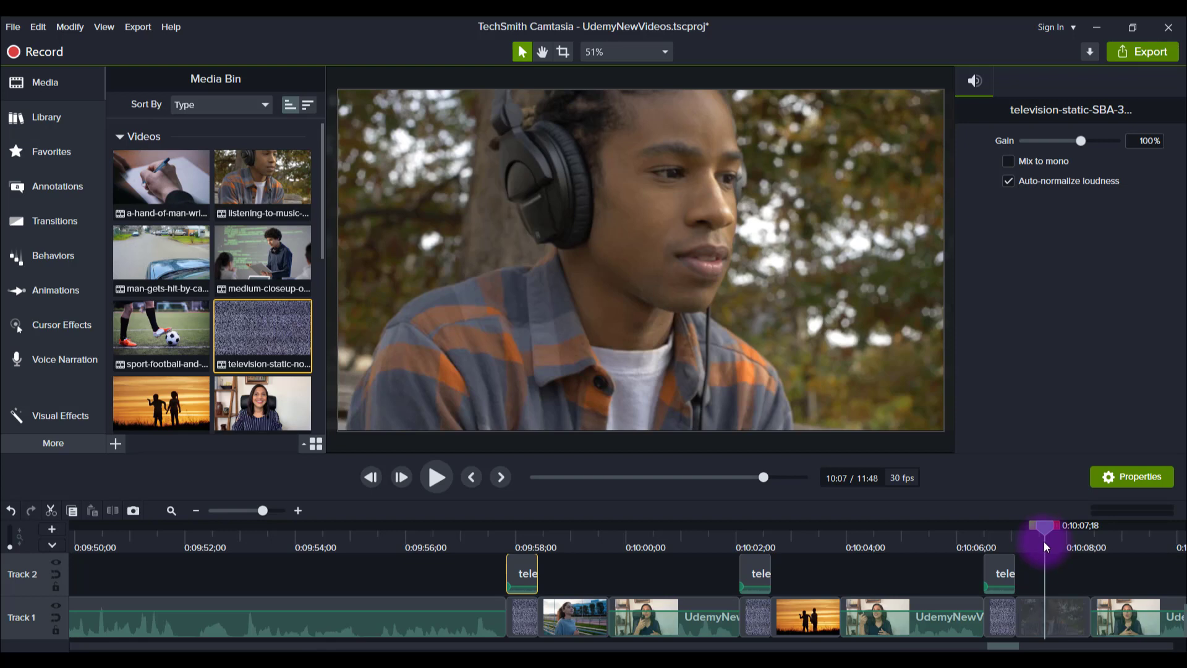
pyautogui.click(476, 539)
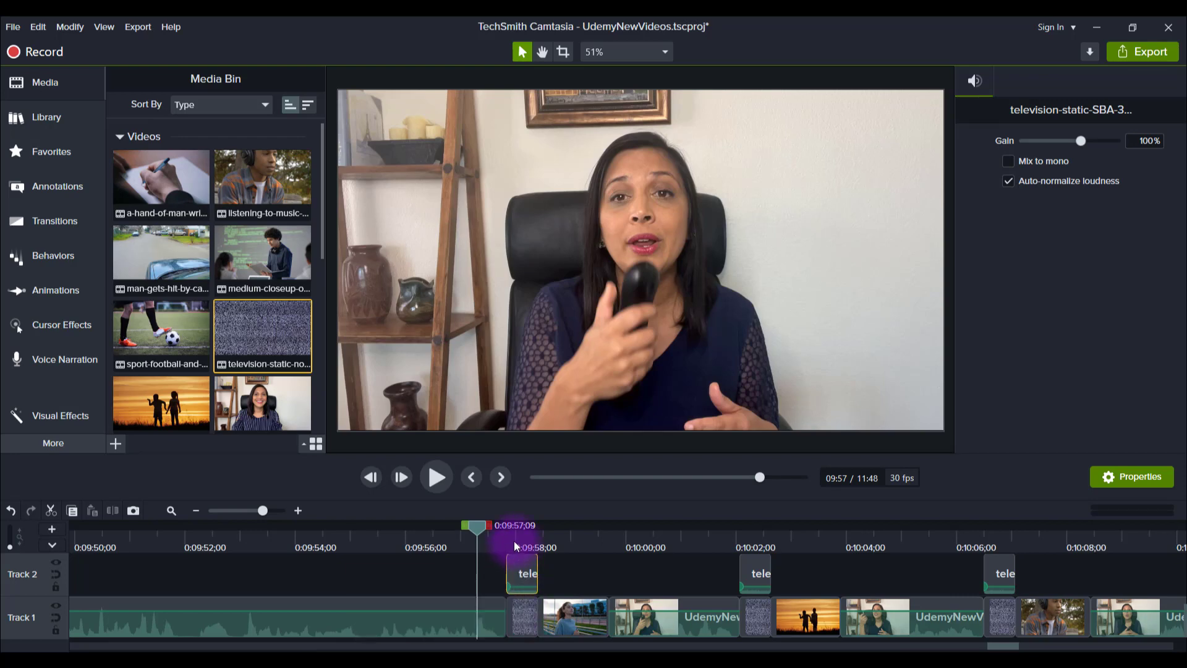
pyautogui.moveTo(513, 542); pyautogui.dragTo(517, 550)
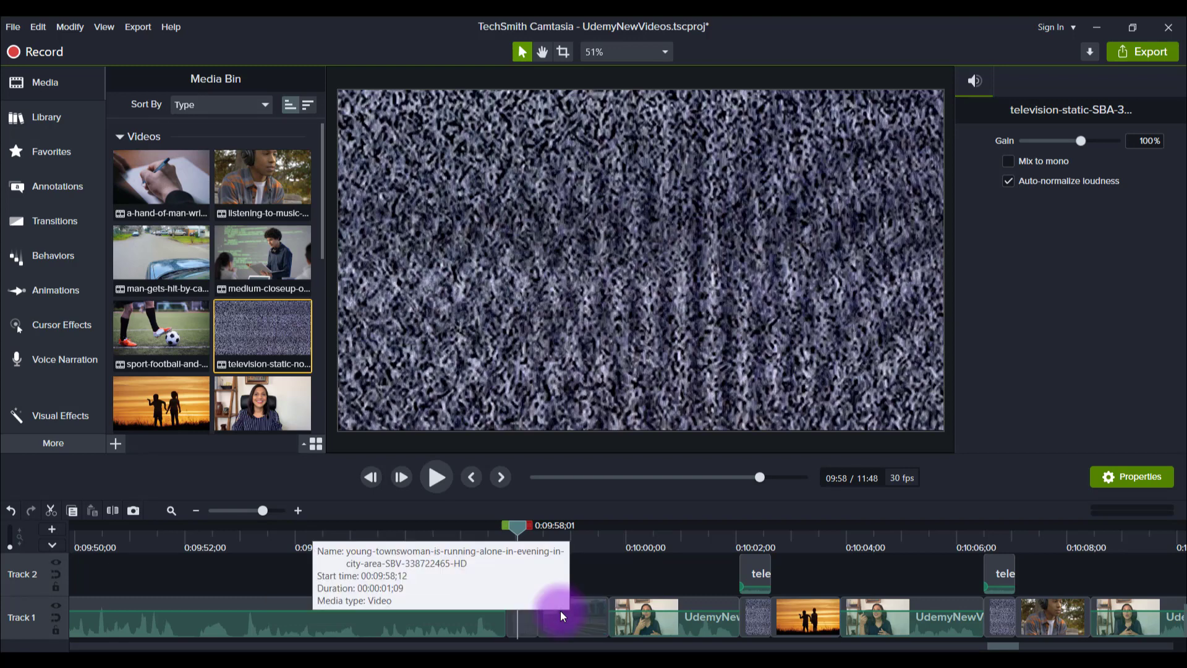
pyautogui.click(560, 610)
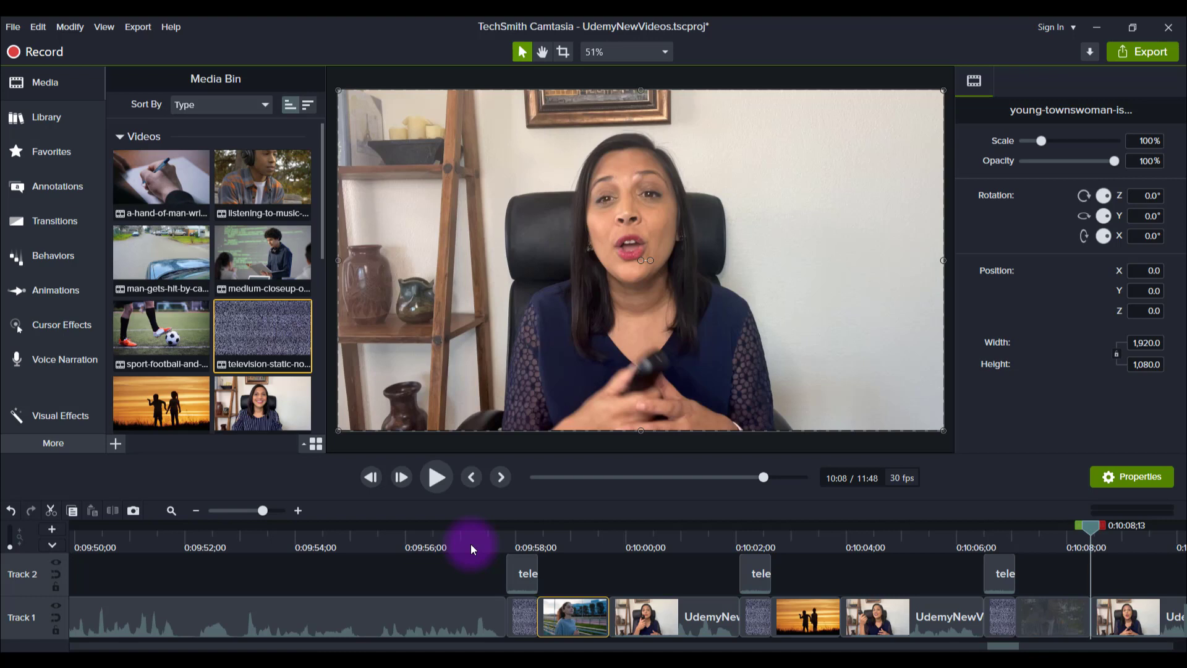
# Review the talking clips with the remote on Track 1, from before the first static insert to about 0:10:09.
pyautogui.moveTo(631, 544); pyautogui.dragTo(661, 542)
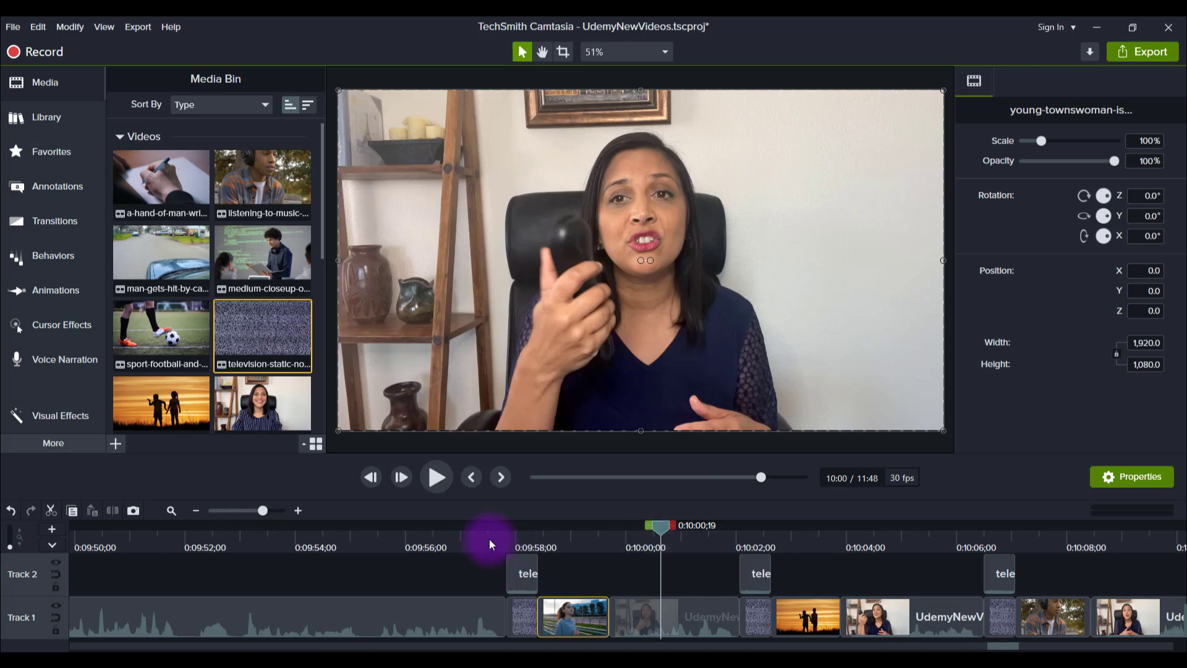
pyautogui.click(461, 625)
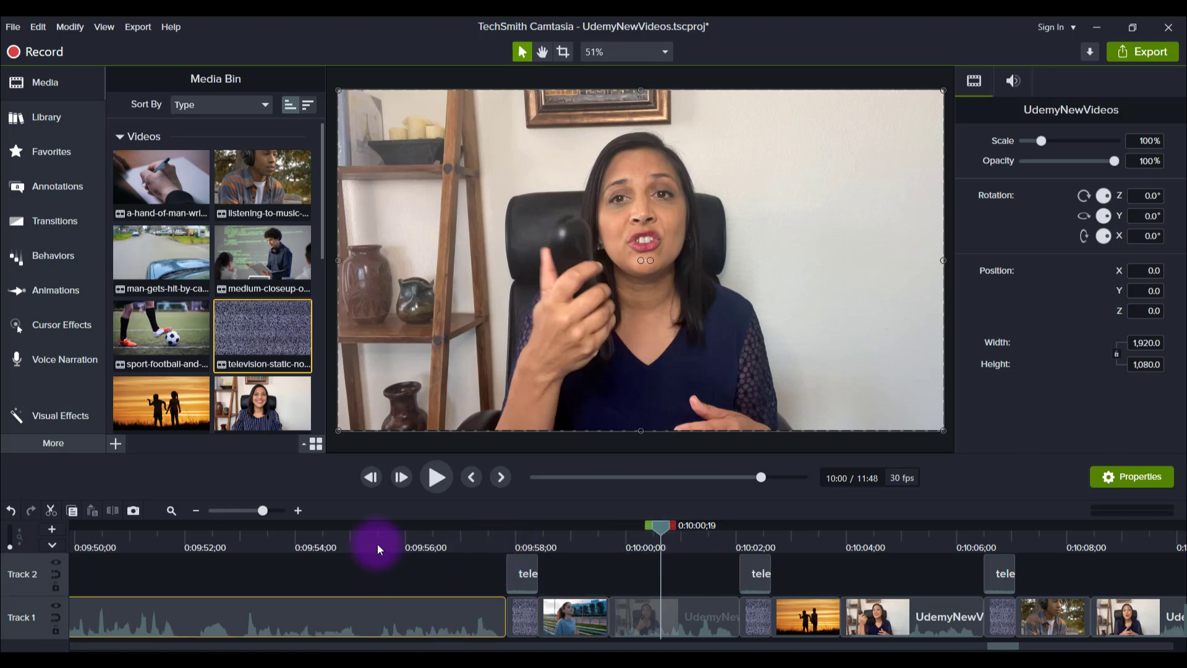
pyautogui.click(324, 544)
pyautogui.moveTo(291, 569); pyautogui.dragTo(364, 563)
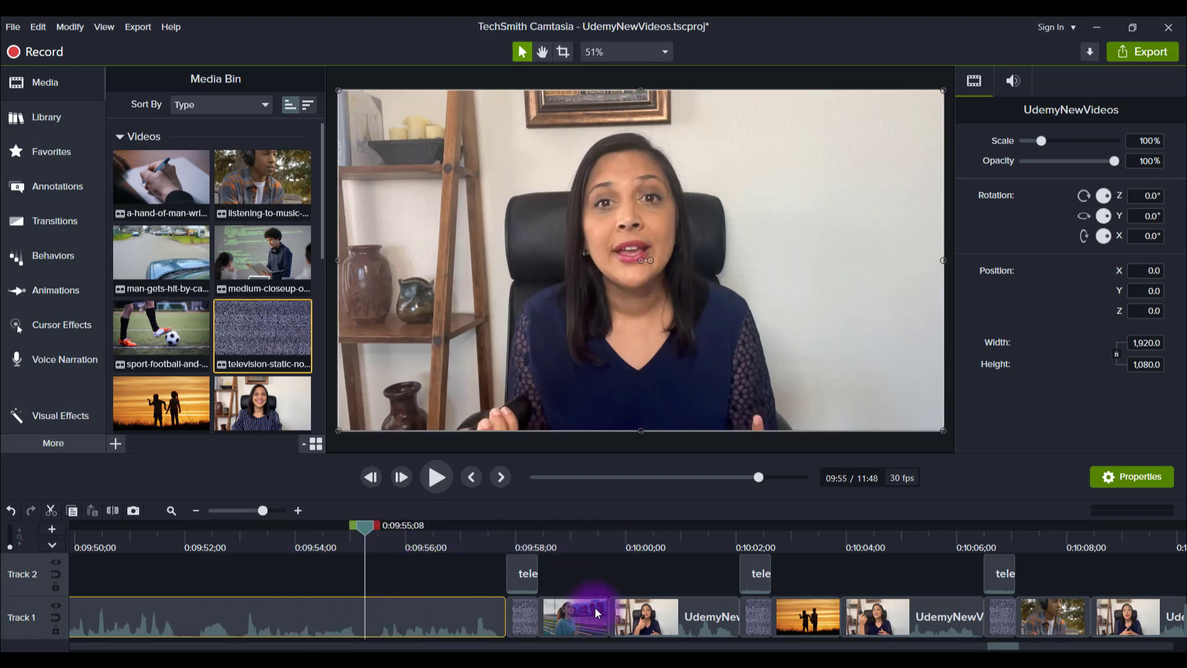
pyautogui.moveTo(657, 537); pyautogui.dragTo(1069, 628)
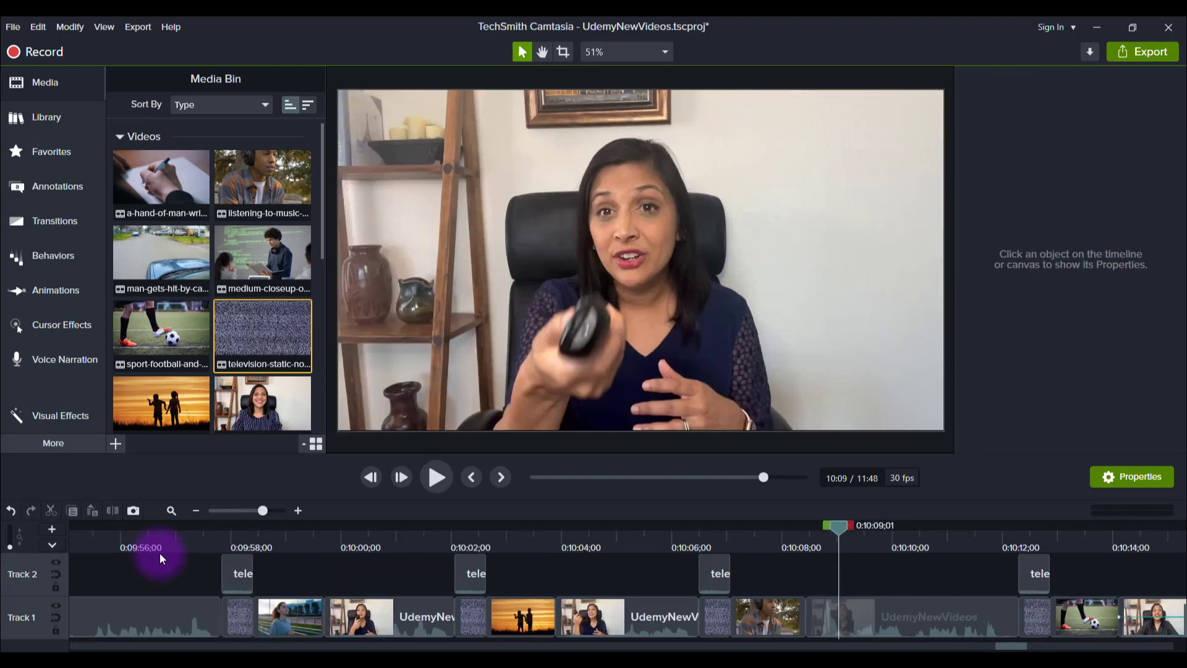
pyautogui.moveTo(1038, 574); pyautogui.dragTo(1037, 575)
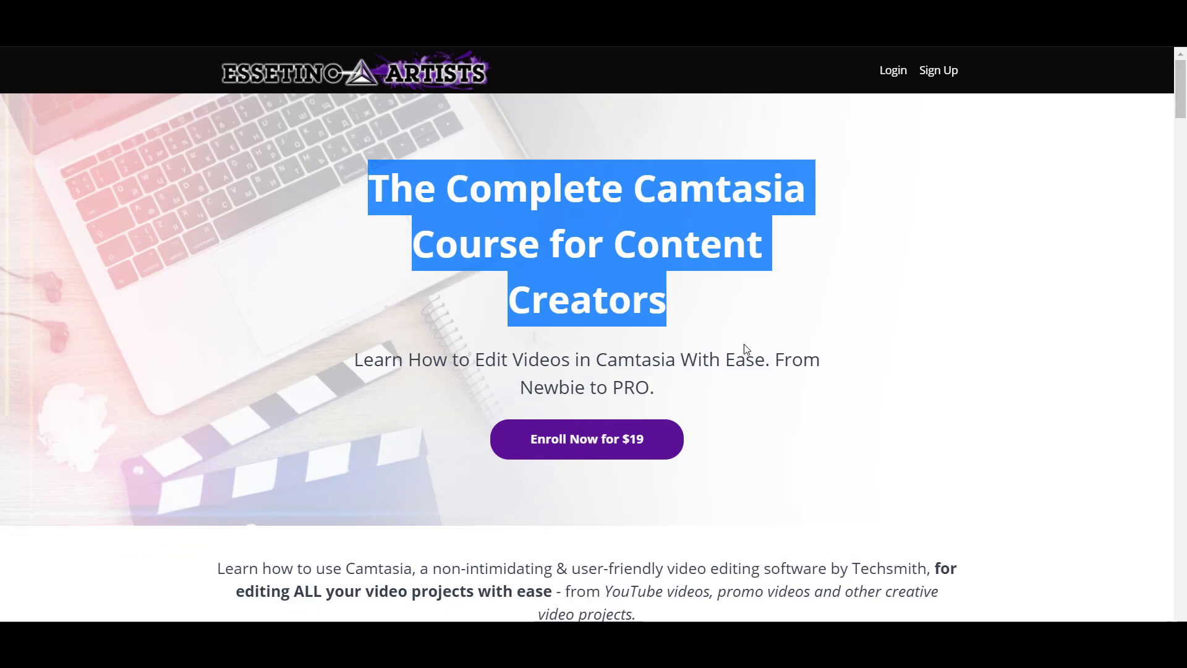
# Examine the Complete Camtasia Course for Content Creators web page, including the intro video, testimonial and course curriculum.
pyautogui.scroll(-5, 727, 413)
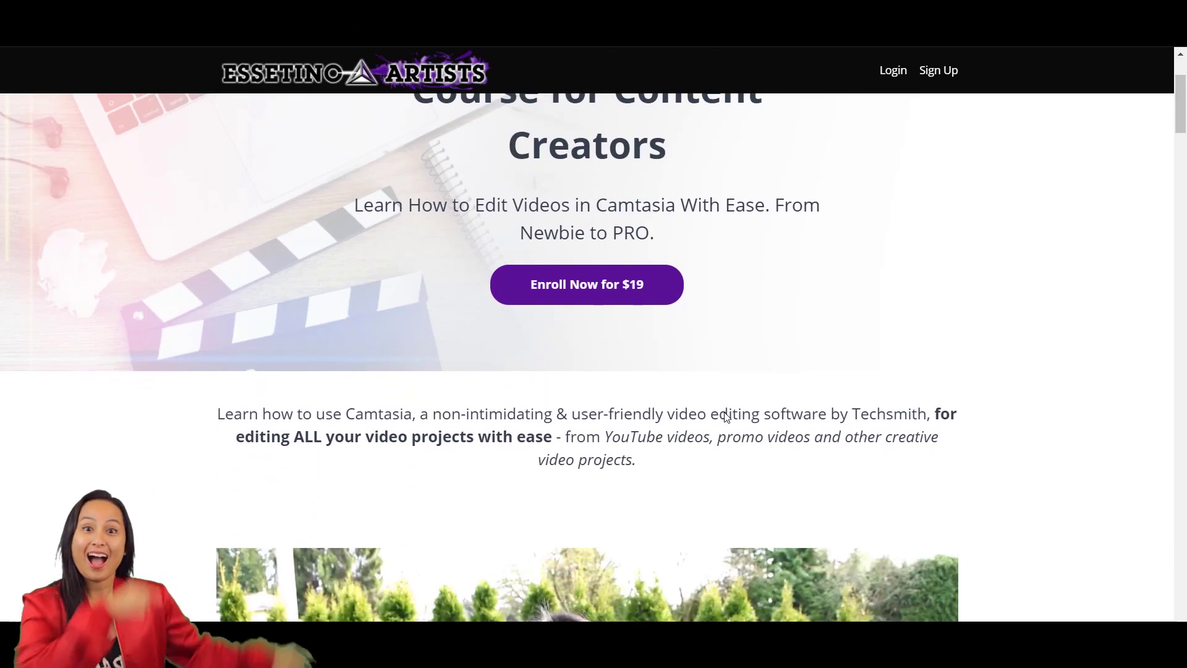
pyautogui.scroll(-5, 725, 412)
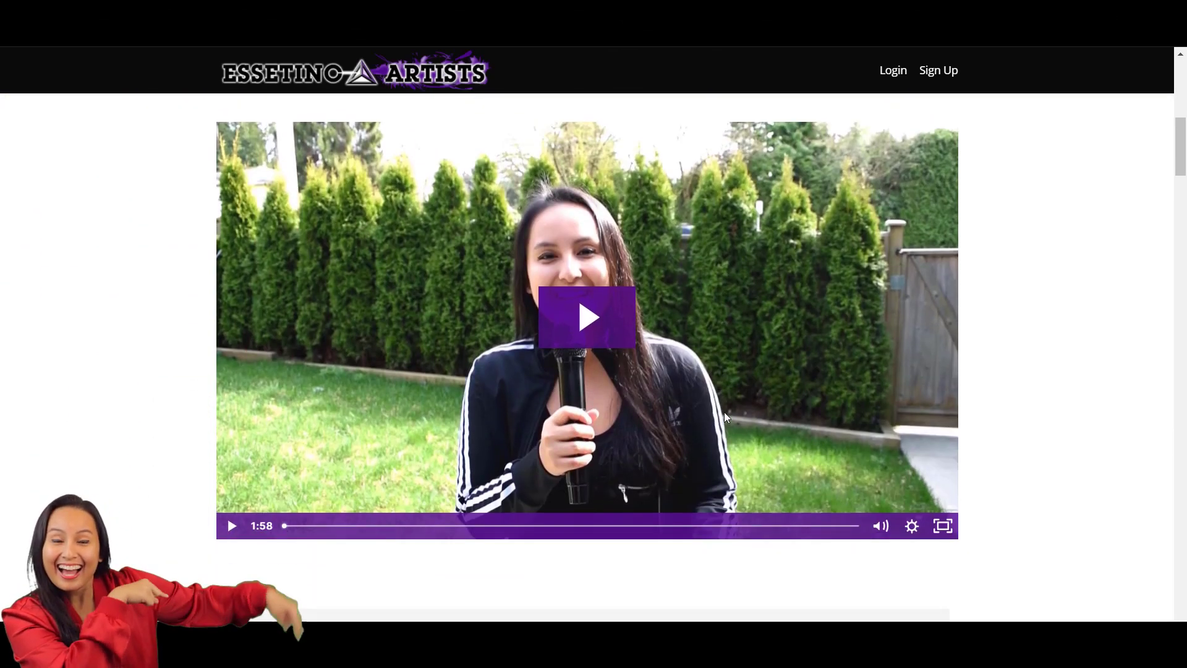
pyautogui.scroll(-7, 725, 416)
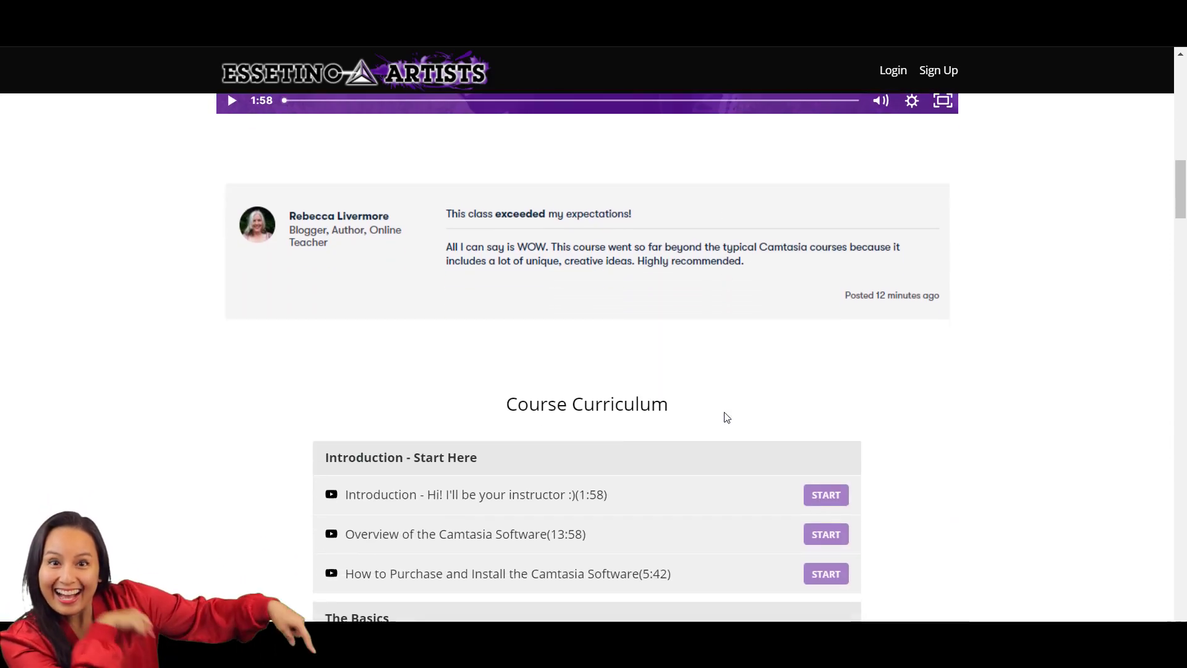
pyautogui.scroll(-5, 727, 417)
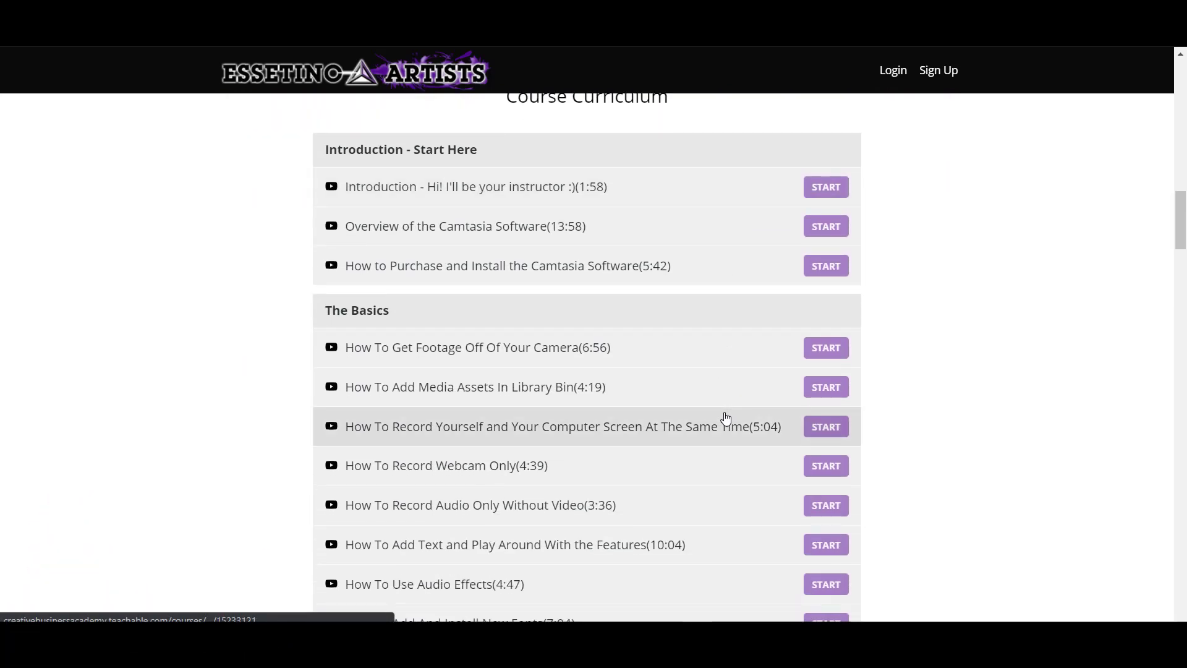
pyautogui.scroll(-9, 726, 418)
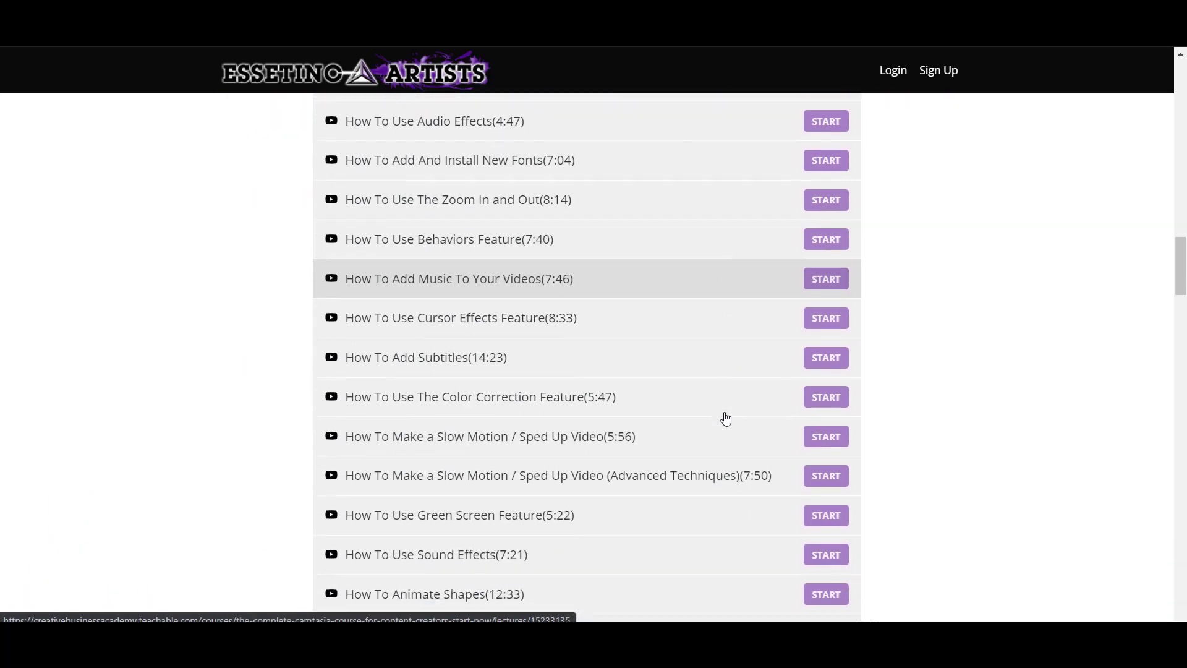